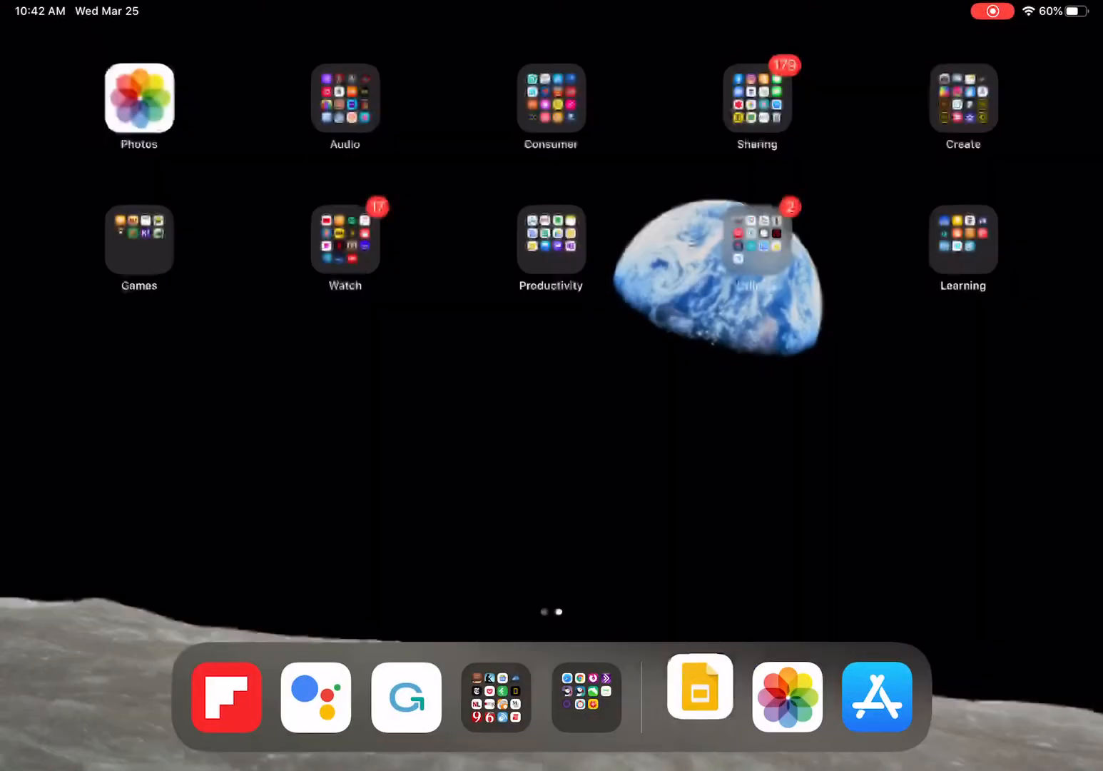
- Search for iMovie from the Home Screen and launch it to its welcome screen
key("super+space")
type("i")
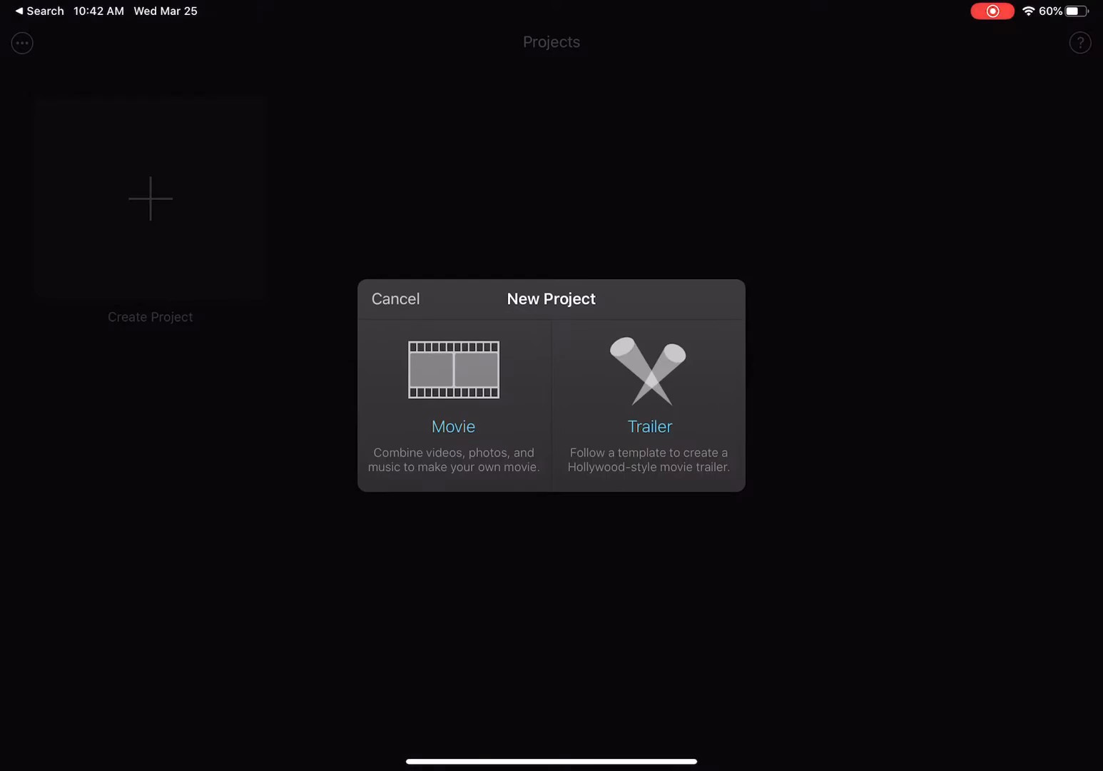
- Create a new Movie project from the 1:09 video of the woman and her dog
left_click(453, 369)
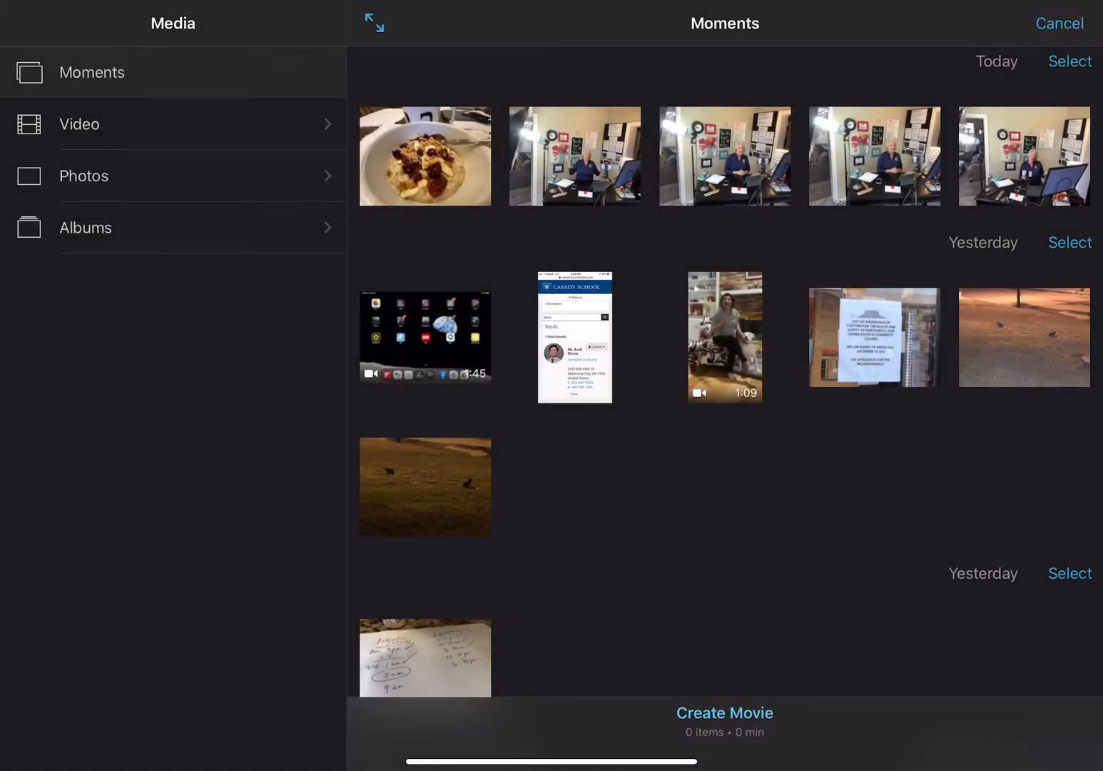
left_click(725, 336)
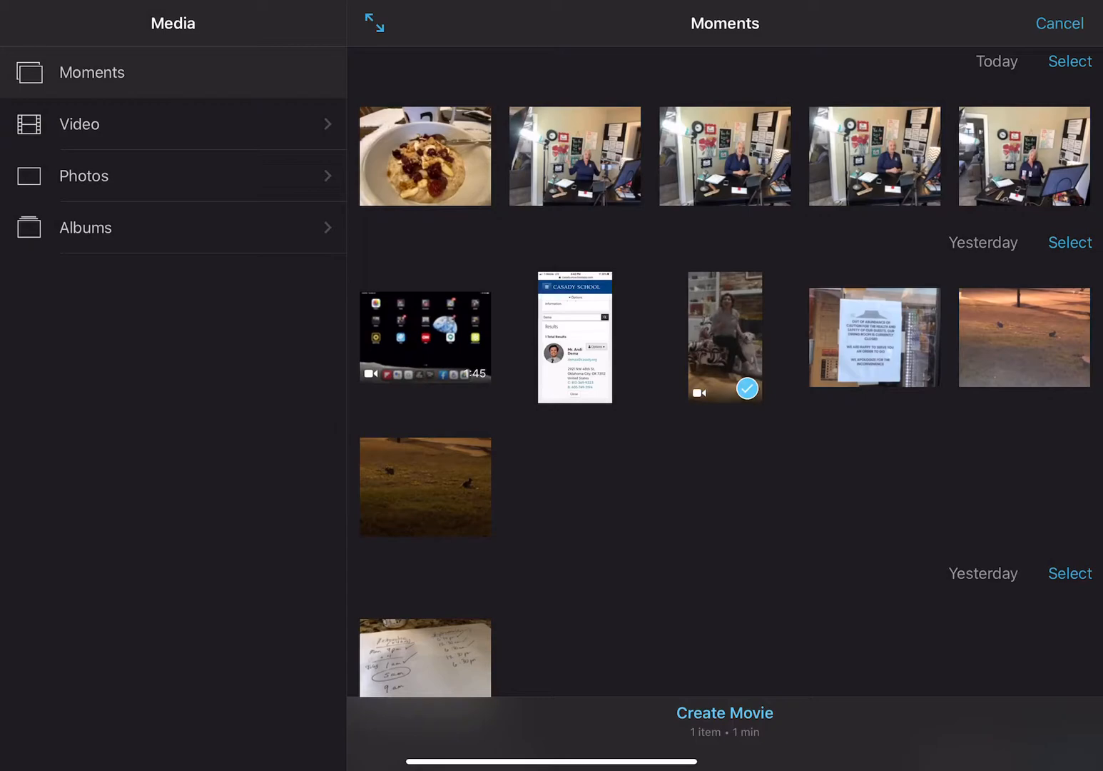
left_click(724, 711)
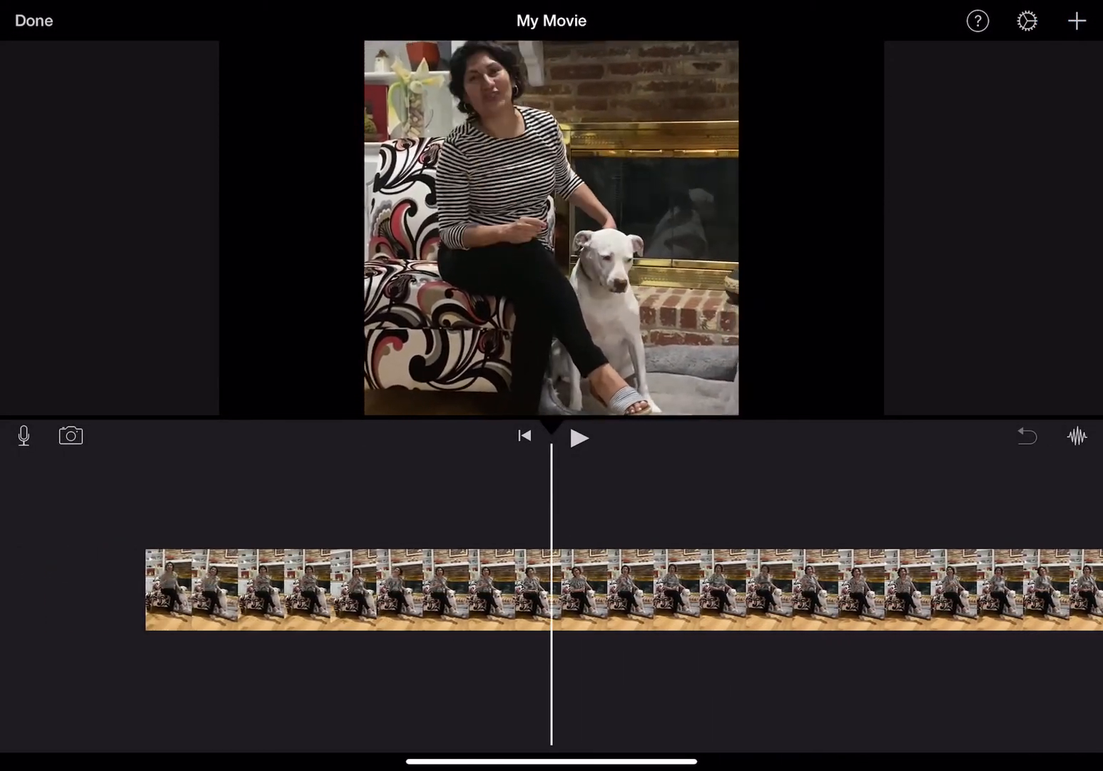
scroll(552, 589, "right", 5)
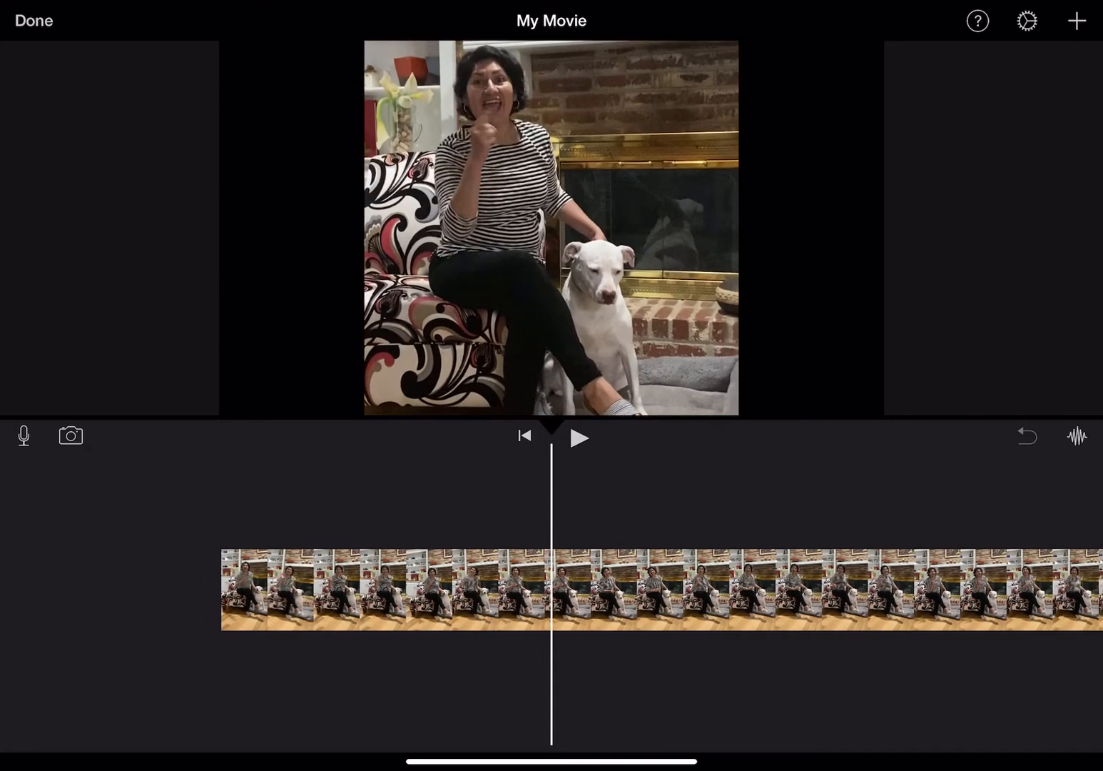
scroll(552, 589, "right", 1)
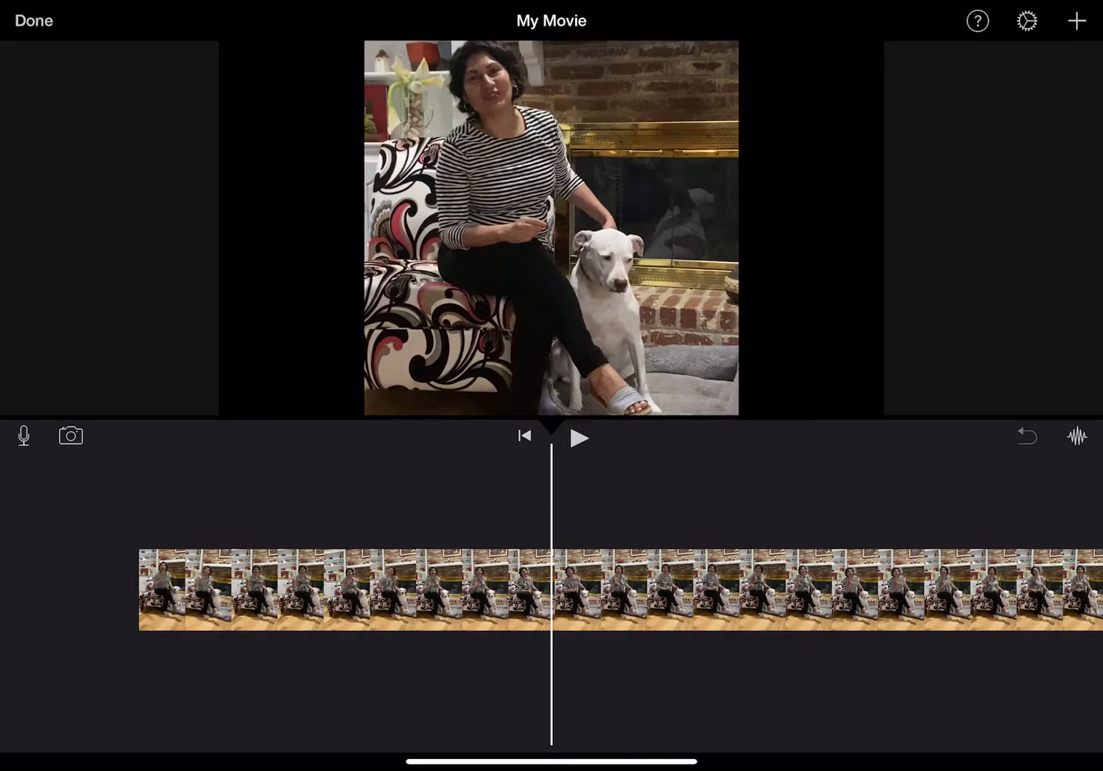
scroll(552, 590, "left", 2)
scroll(552, 589, "right", 2)
scroll(552, 590, "right", 4)
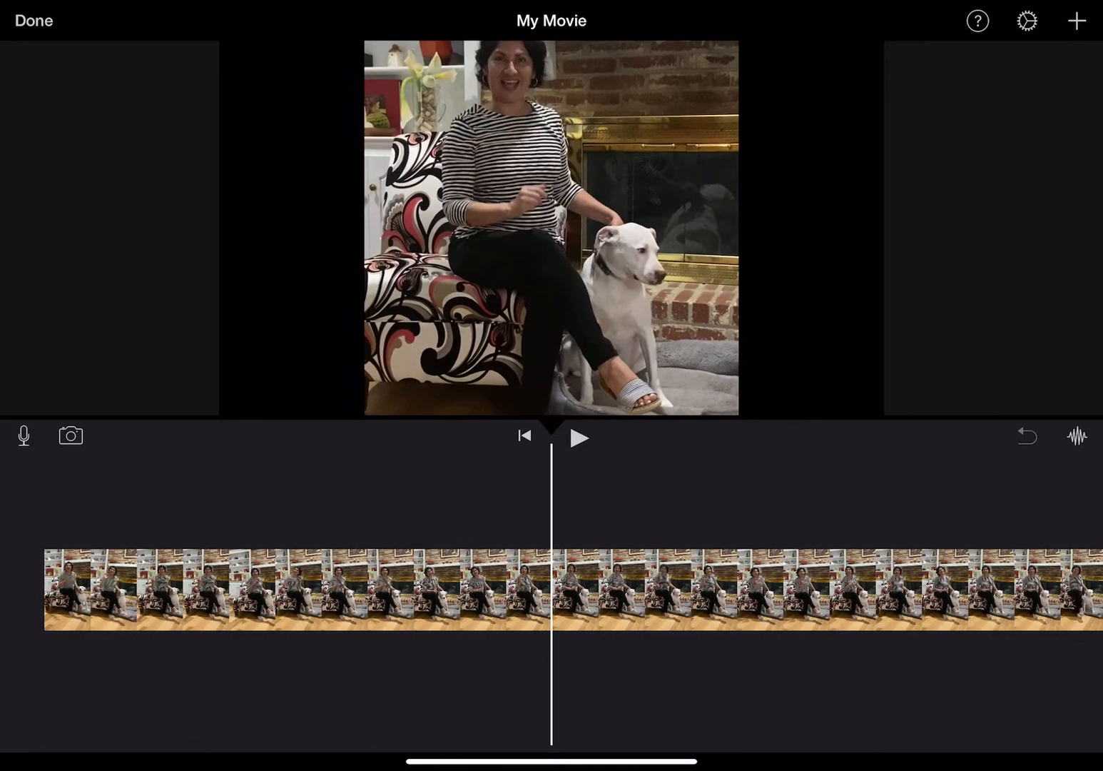
scroll(552, 590, "left", 3)
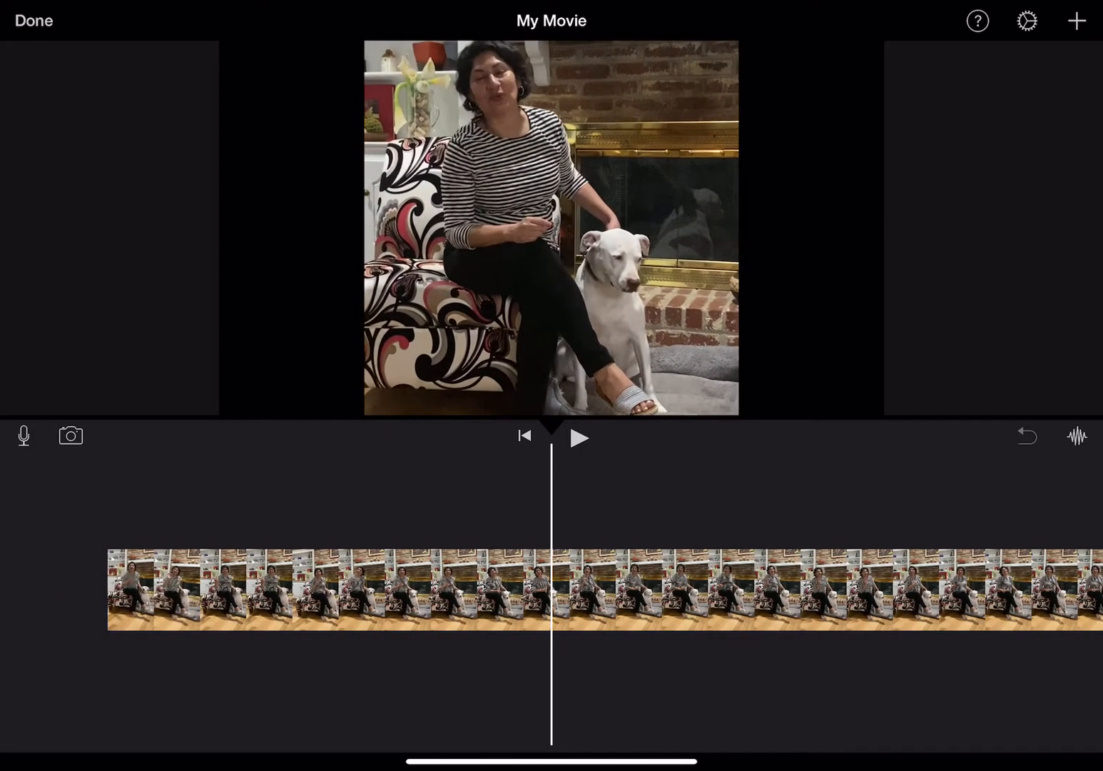
scroll(552, 589, "left", 2)
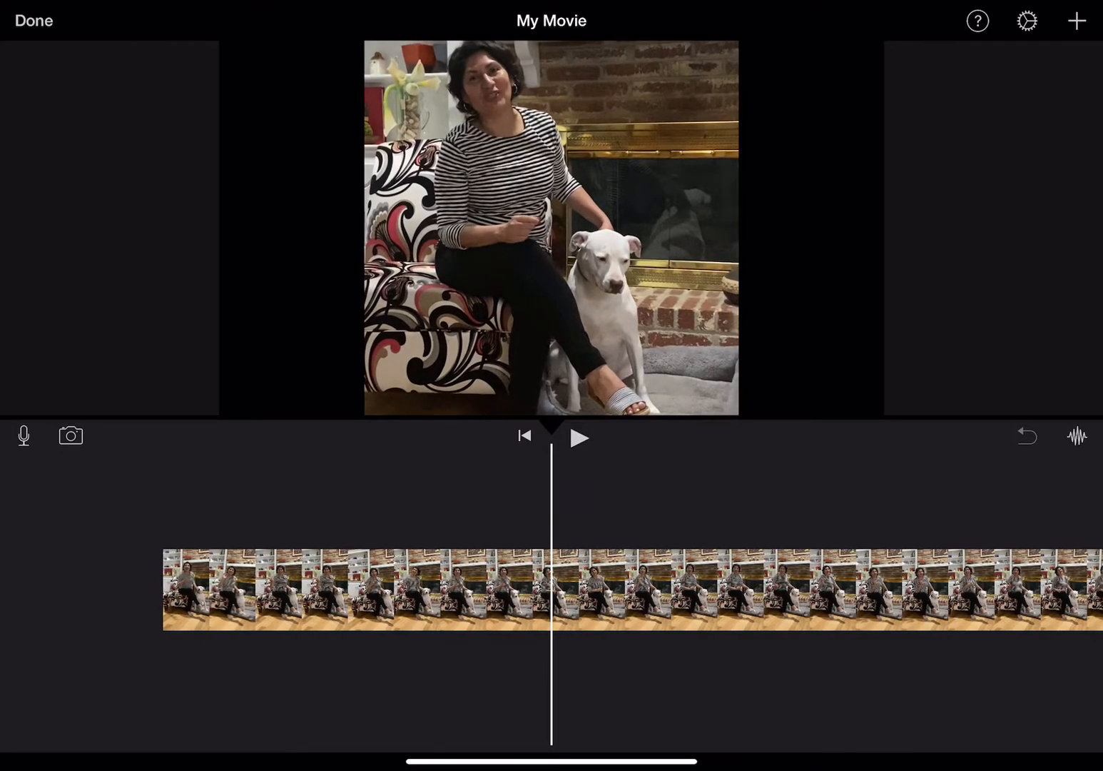
left_click(552, 590)
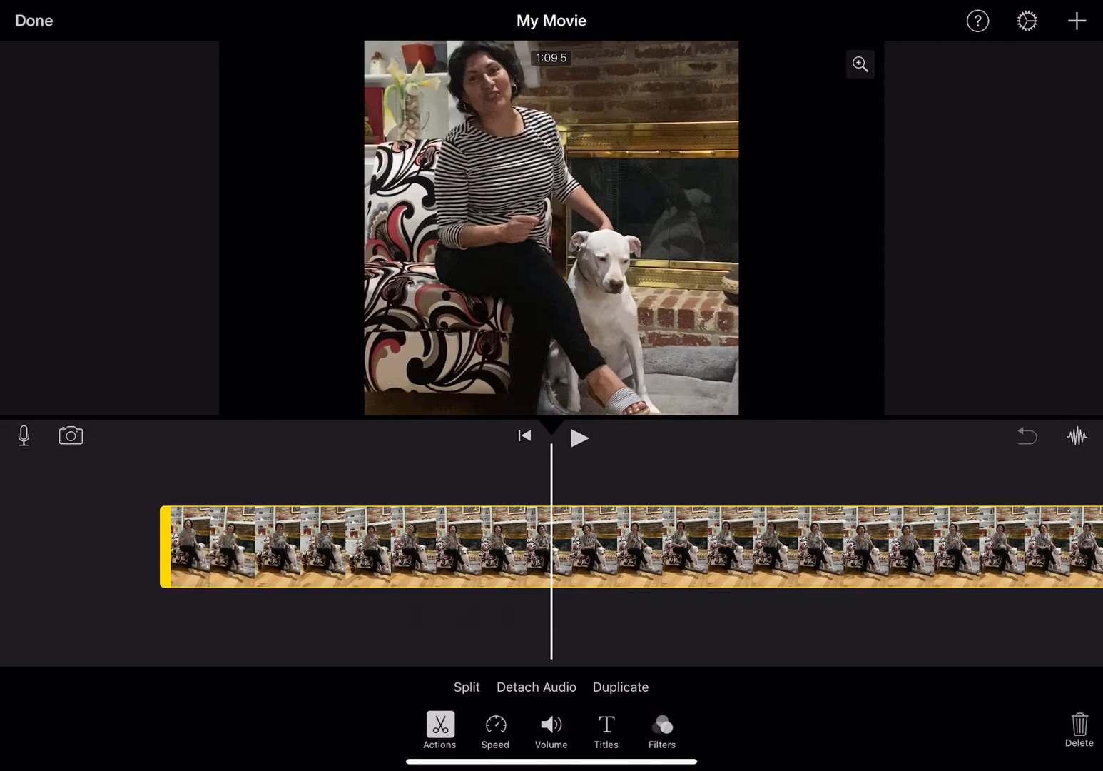
scroll(552, 547, "right", 2)
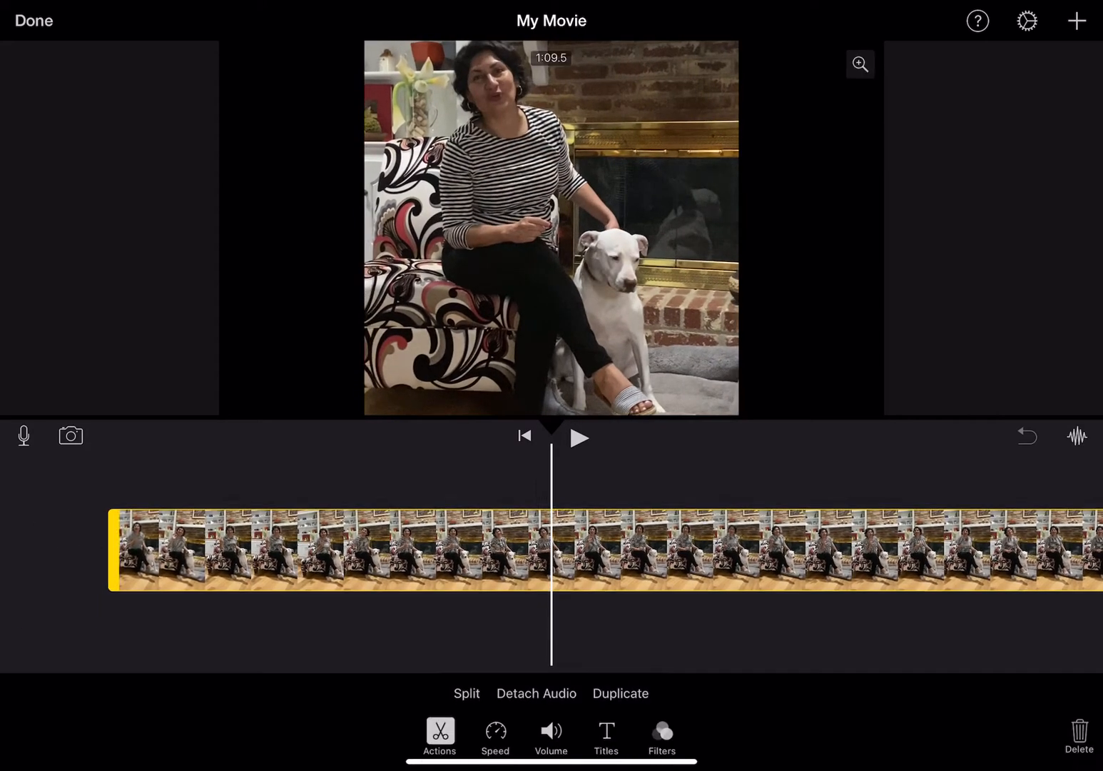
- Boost the clip's volume to 500% and play it back briefly to hear the louder audio
left_click(552, 731)
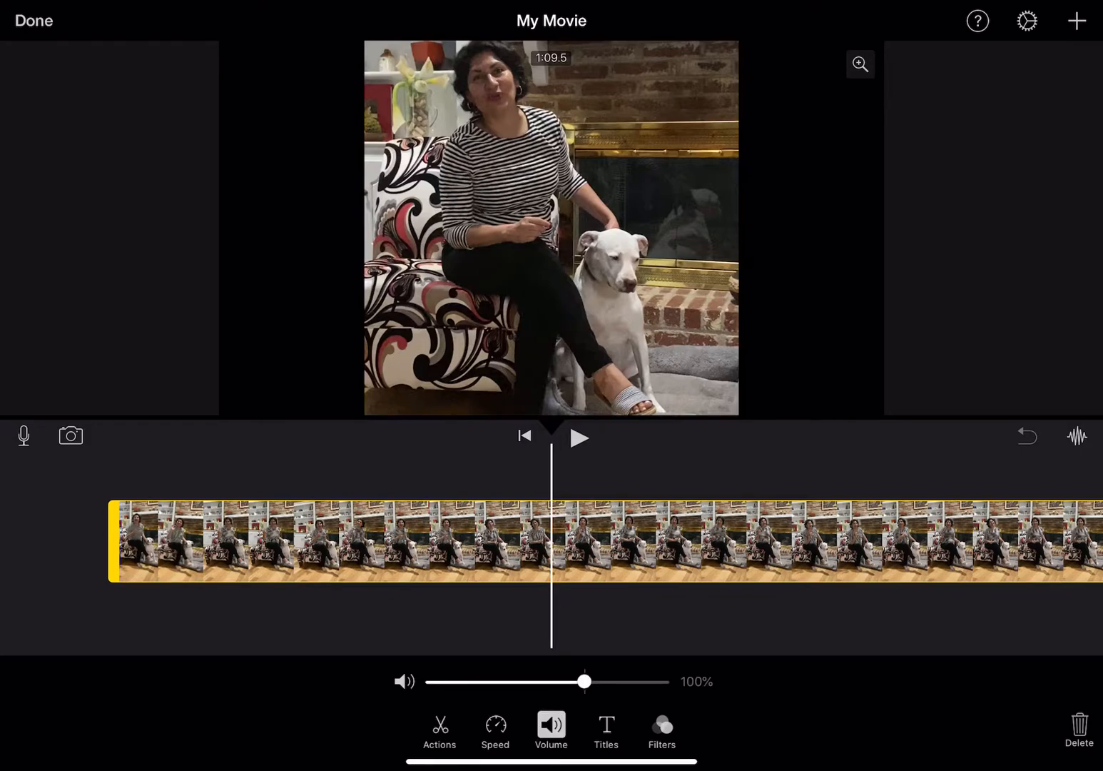
left_click_drag(584, 681, 662, 681)
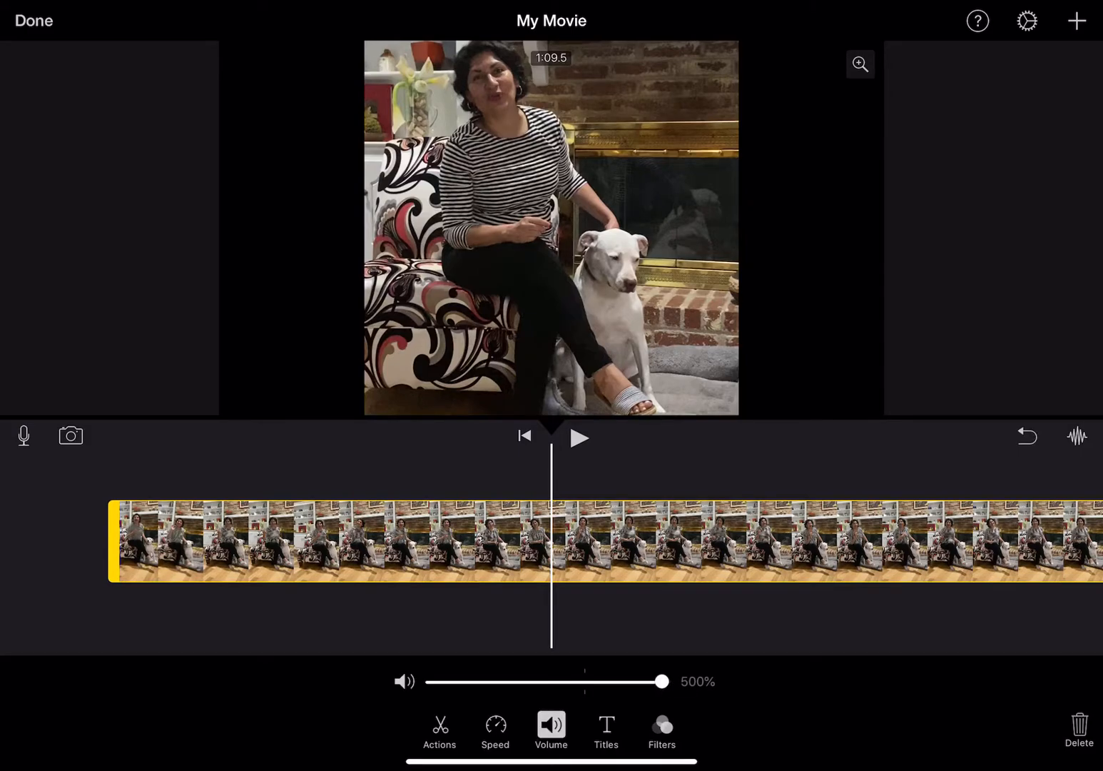
scroll(551, 542, "left", 5)
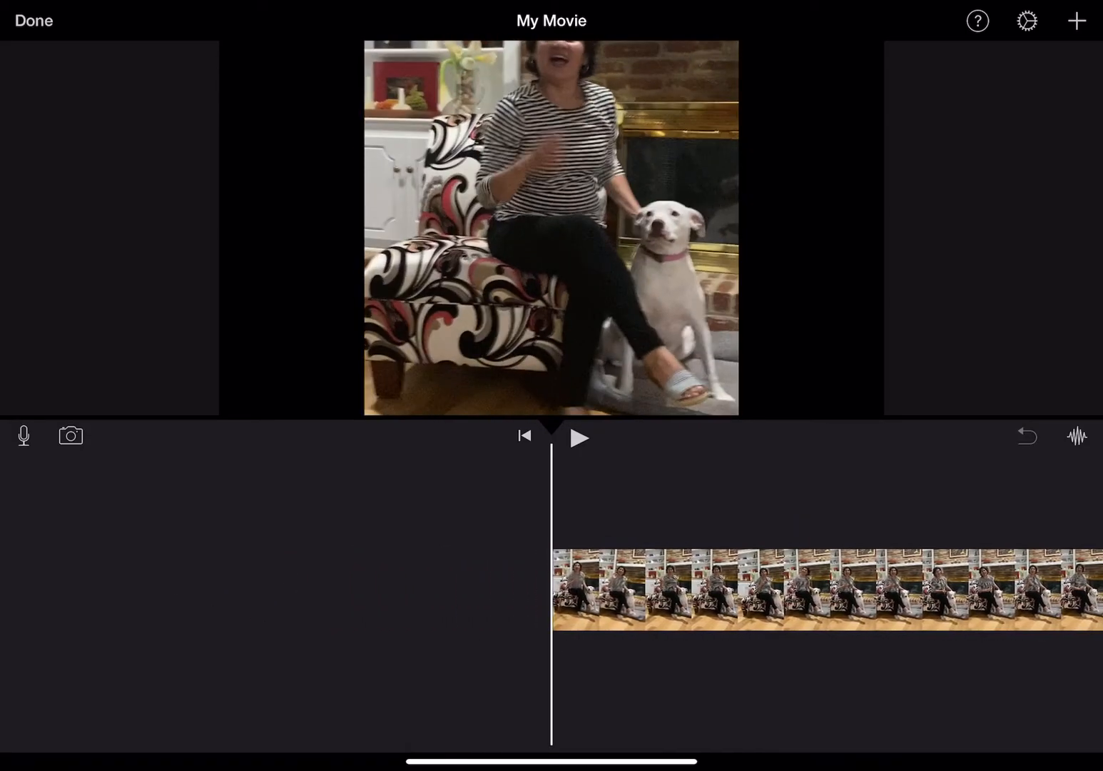
left_click(578, 437)
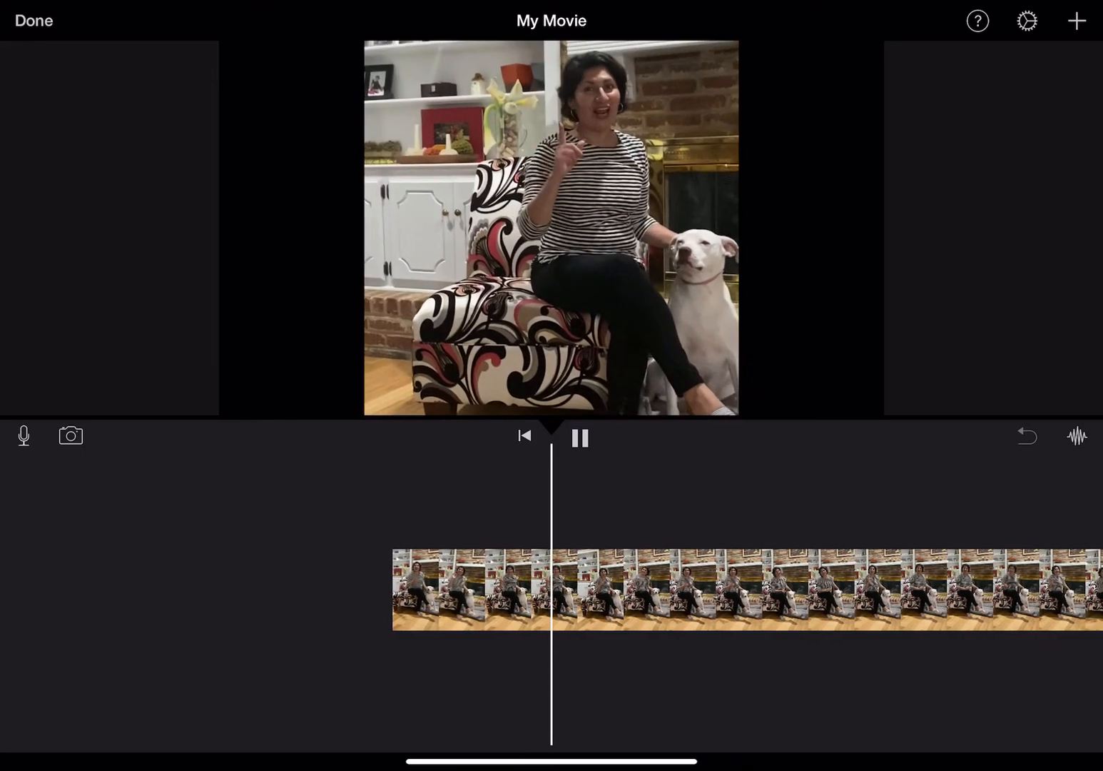
left_click(603, 590)
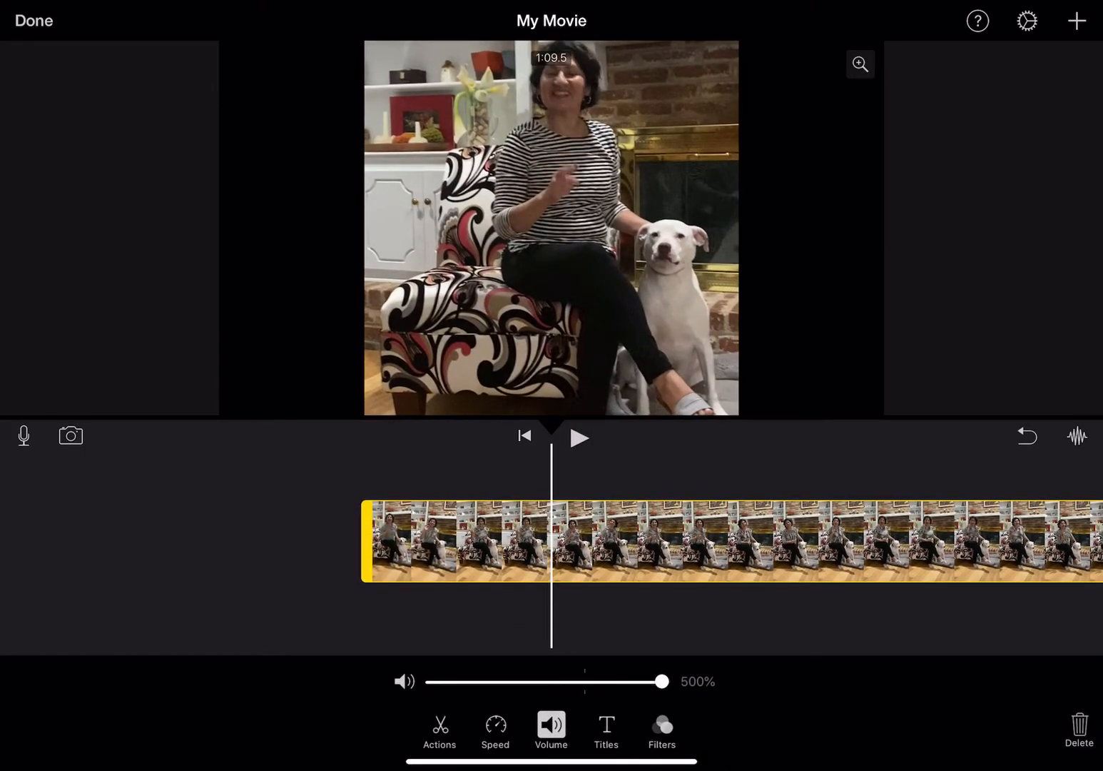
scroll(732, 541, "right", 3)
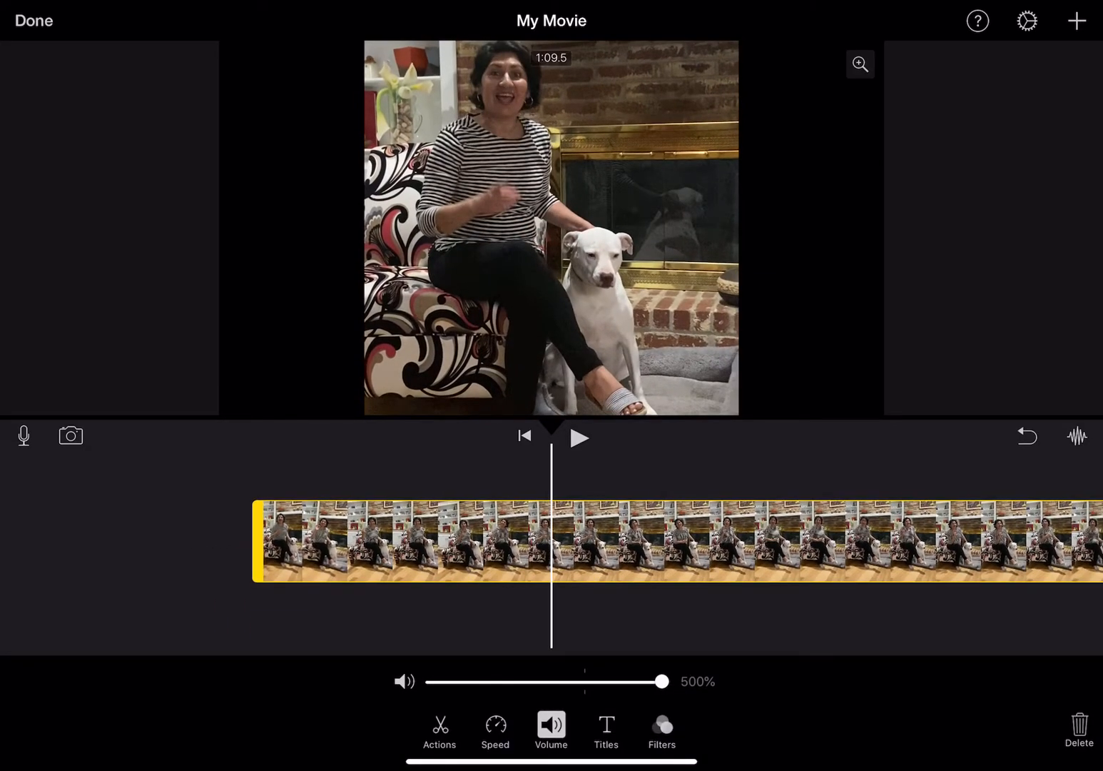
scroll(552, 541, "right", 10)
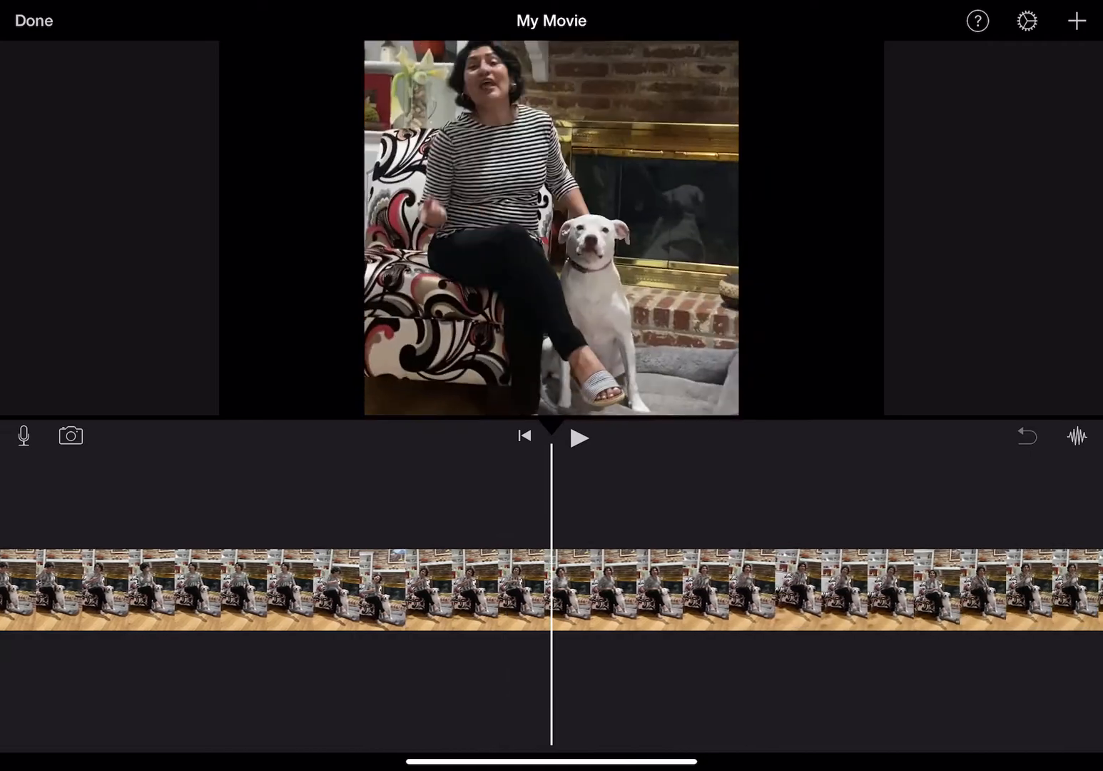
scroll(551, 589, "right", 3)
scroll(552, 589, "left", 3)
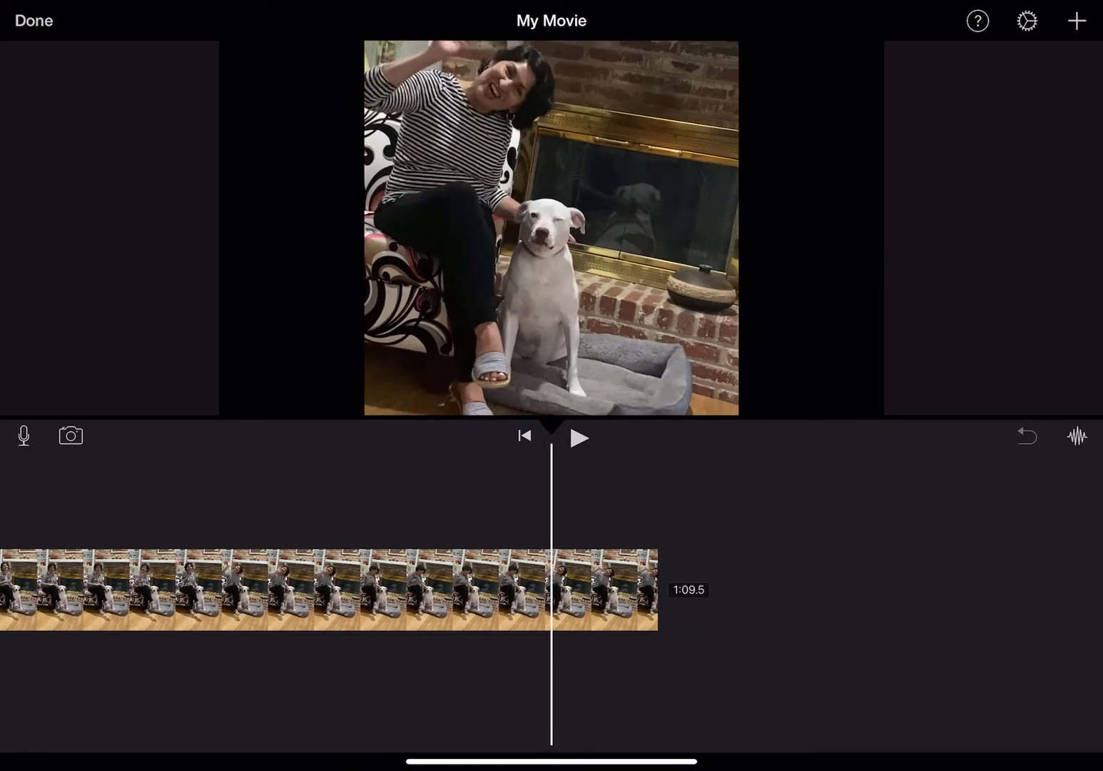
scroll(551, 590, "right", 3)
scroll(552, 590, "left", 9)
scroll(551, 589, "left", 4)
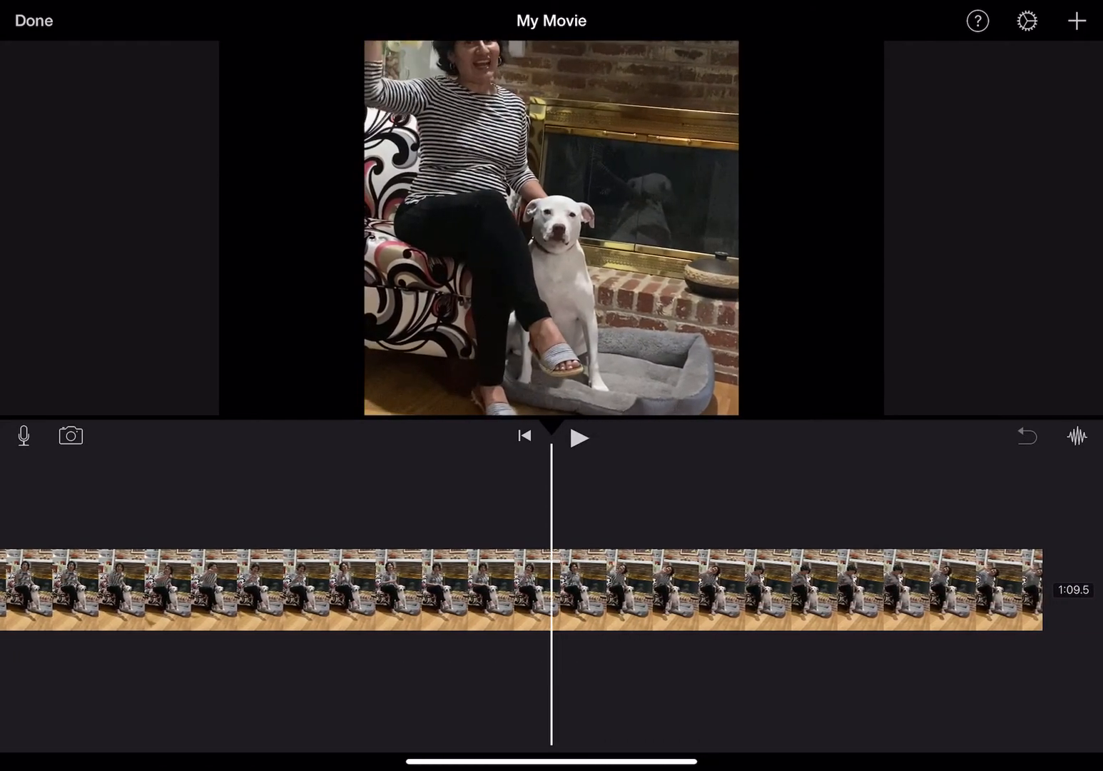
scroll(551, 589, "left", 3)
scroll(553, 589, "left", 3)
scroll(552, 590, "left", 3)
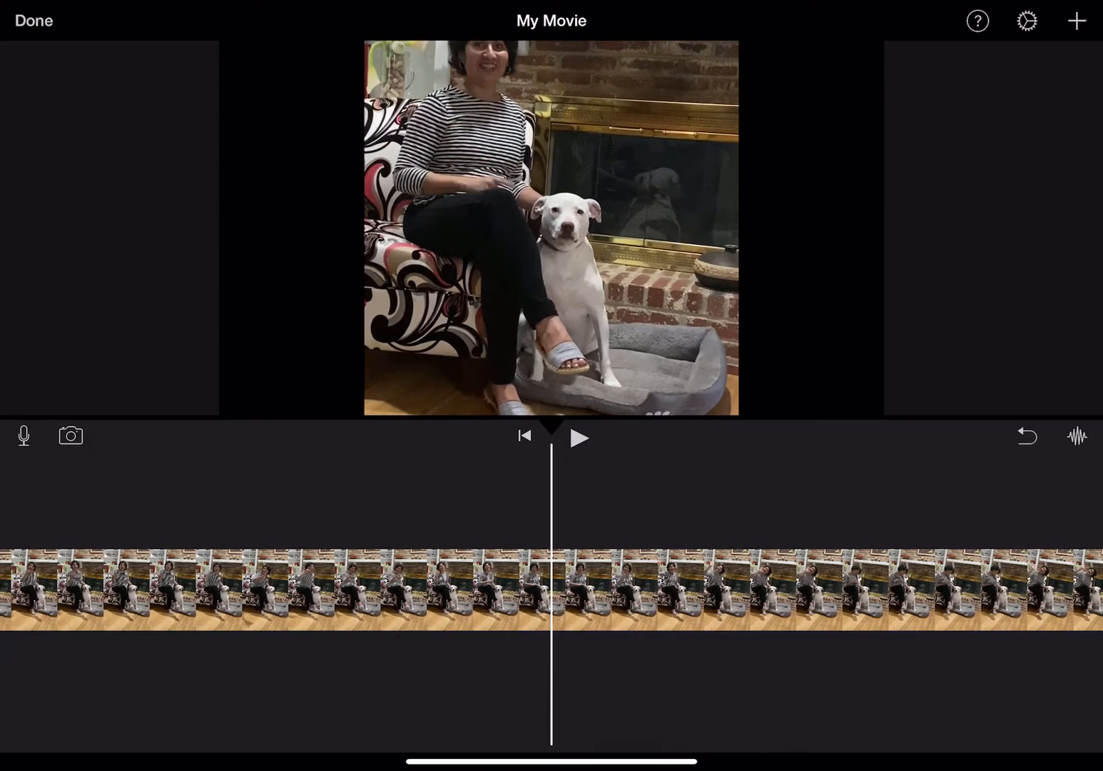
scroll(552, 590, "left", 3)
scroll(552, 590, "left", 3)
scroll(551, 590, "right", 3)
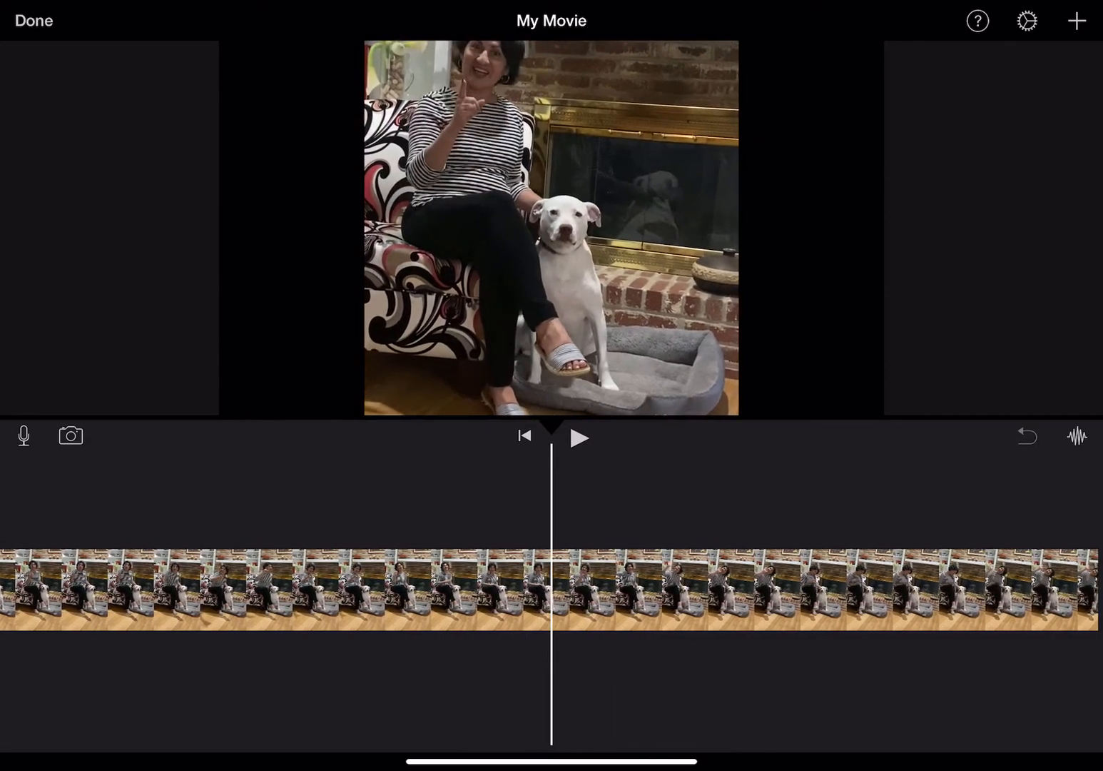
scroll(551, 590, "right", 3)
scroll(552, 590, "left", 1)
left_click(551, 590)
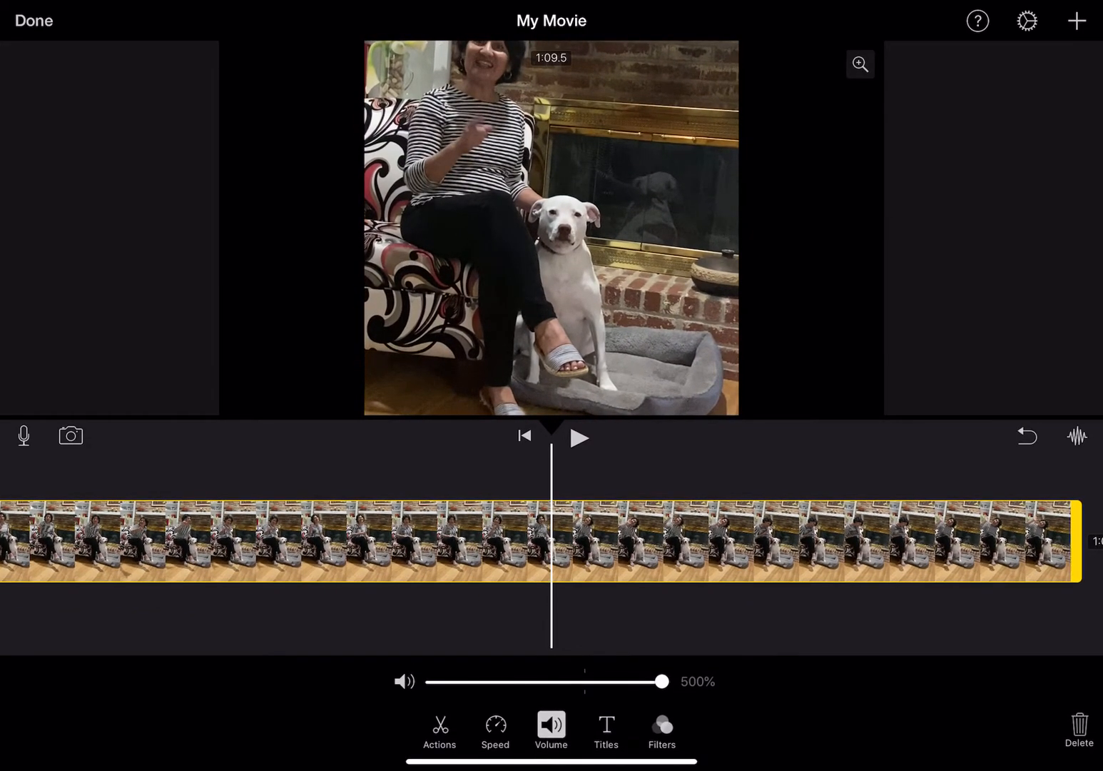
left_click(440, 728)
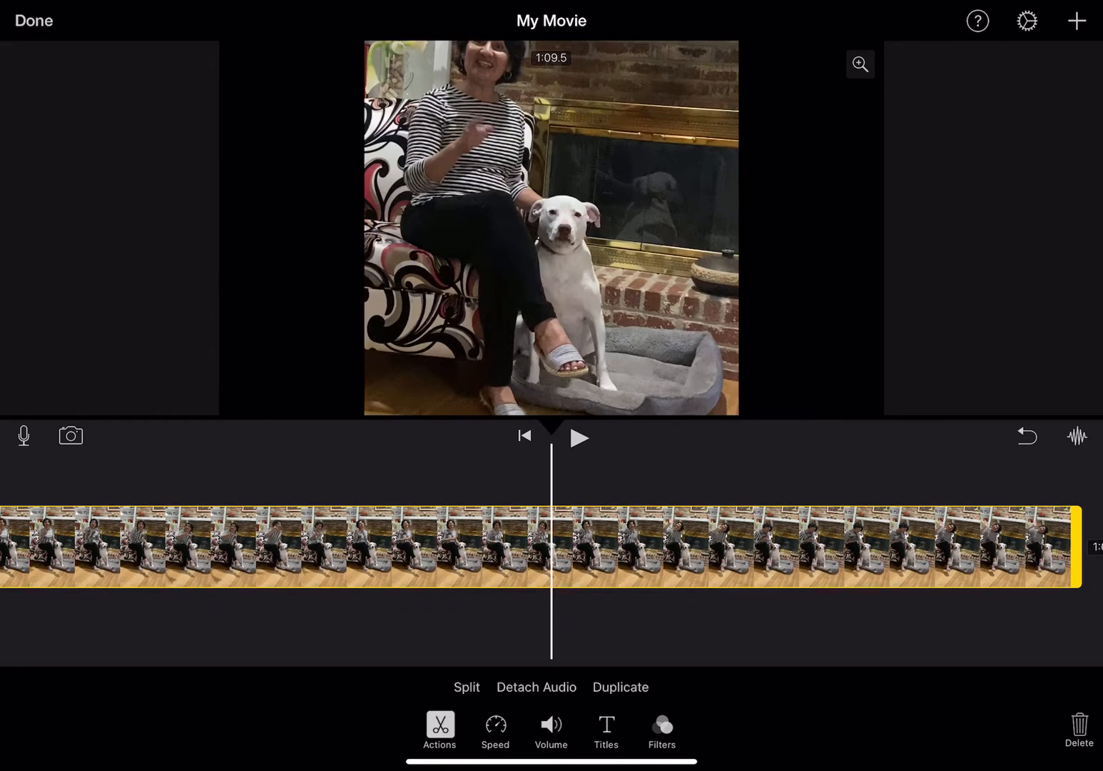
left_click(551, 546)
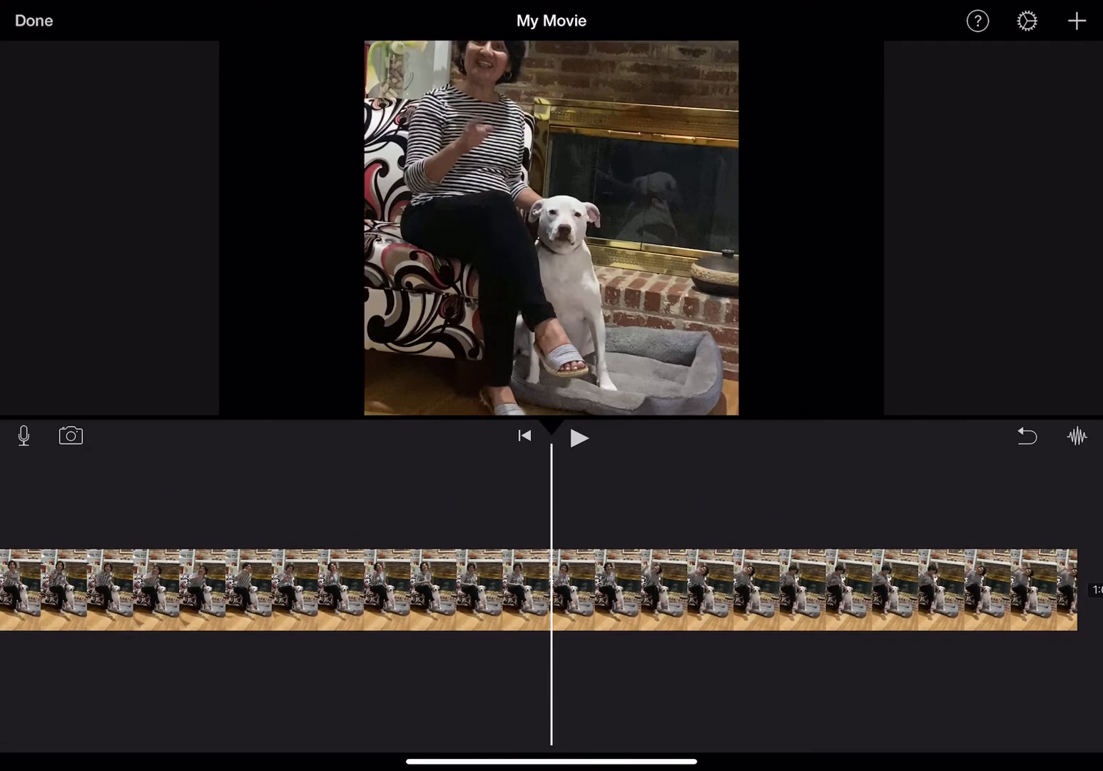
left_click(552, 546)
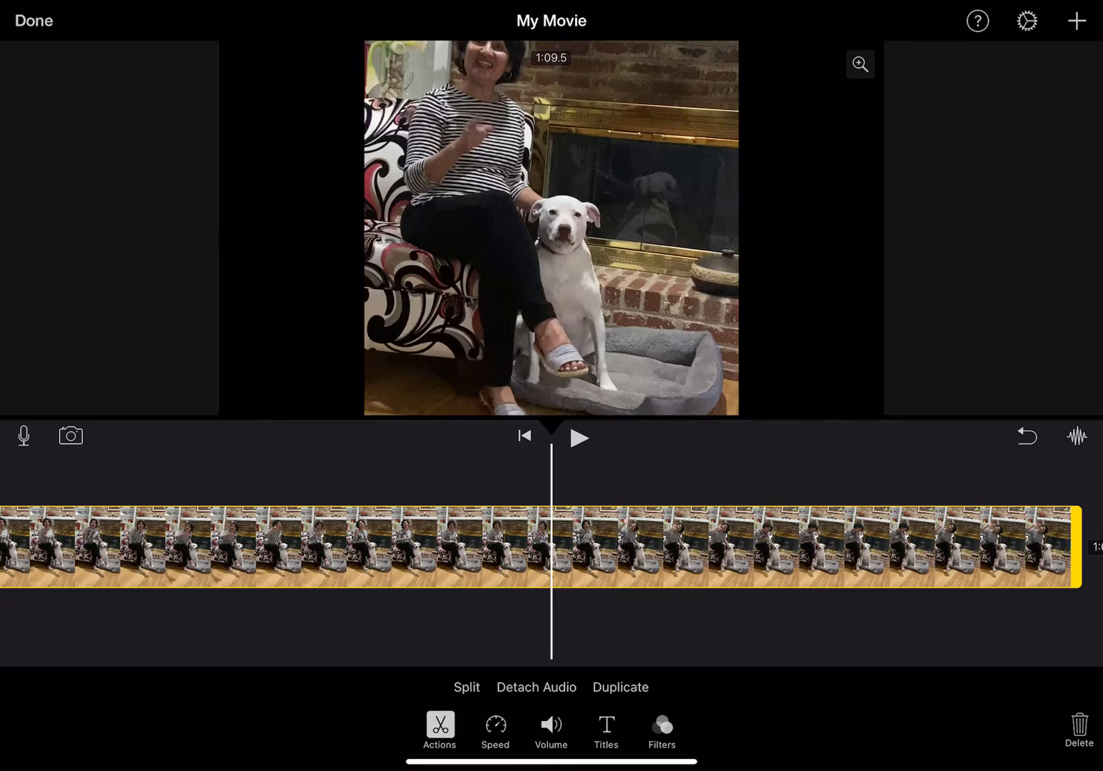
left_click(552, 547)
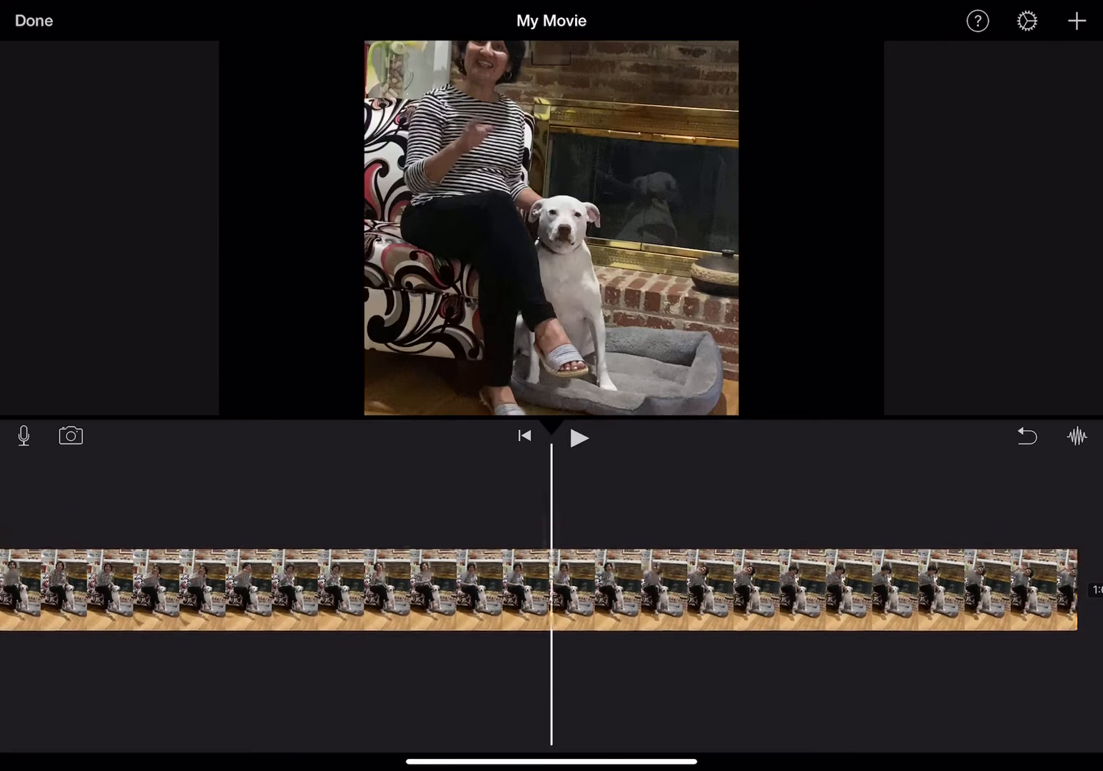
- Reframe the clip so the woman and dog fill the frame, then return to the project page
left_click(551, 590)
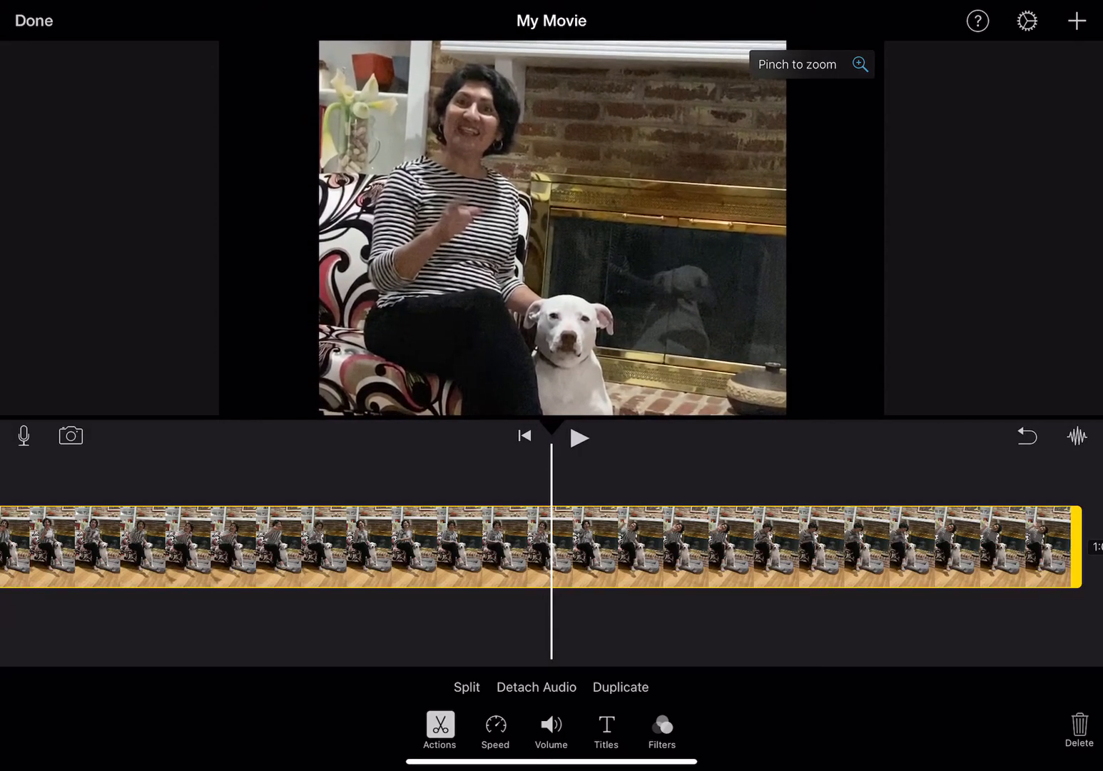
key("ctrl+z")
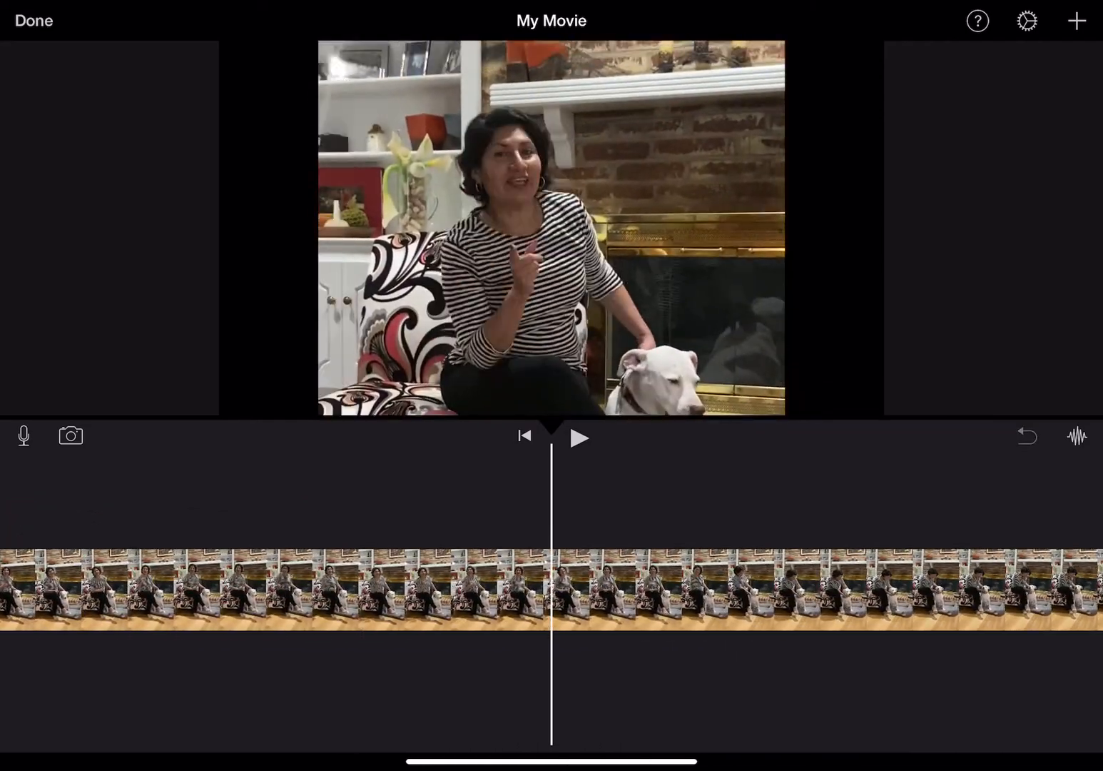
scroll(551, 590, "right", 10)
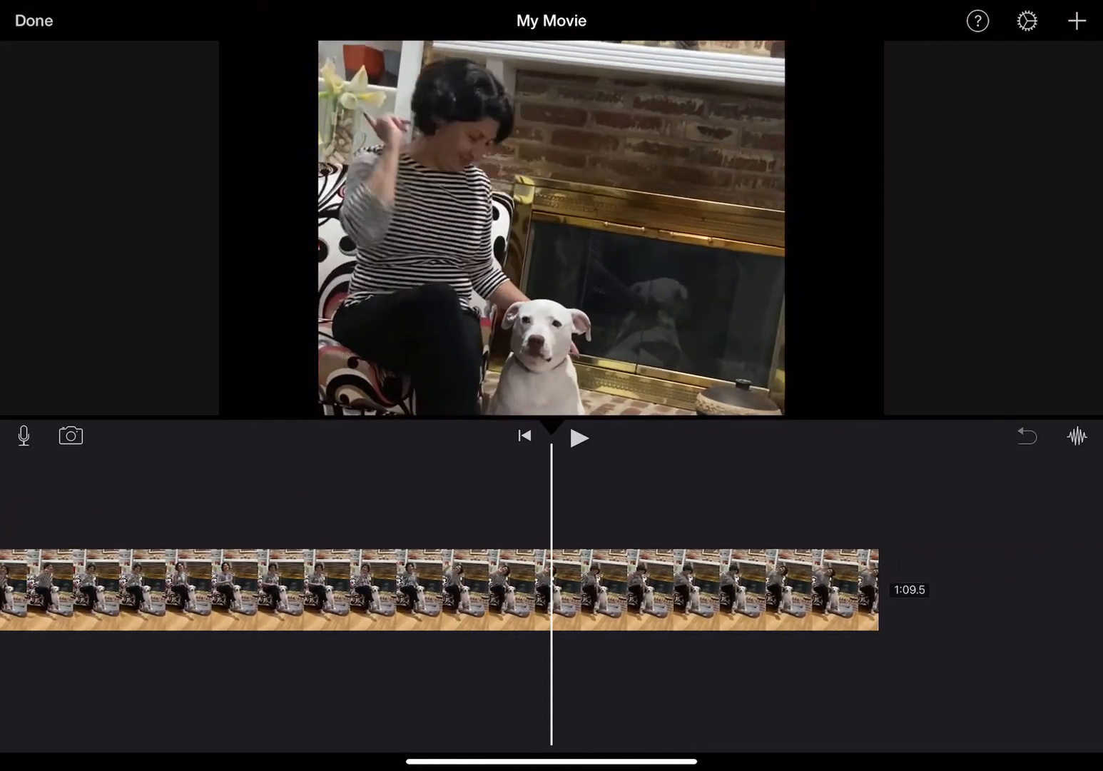
scroll(551, 589, "right", 5)
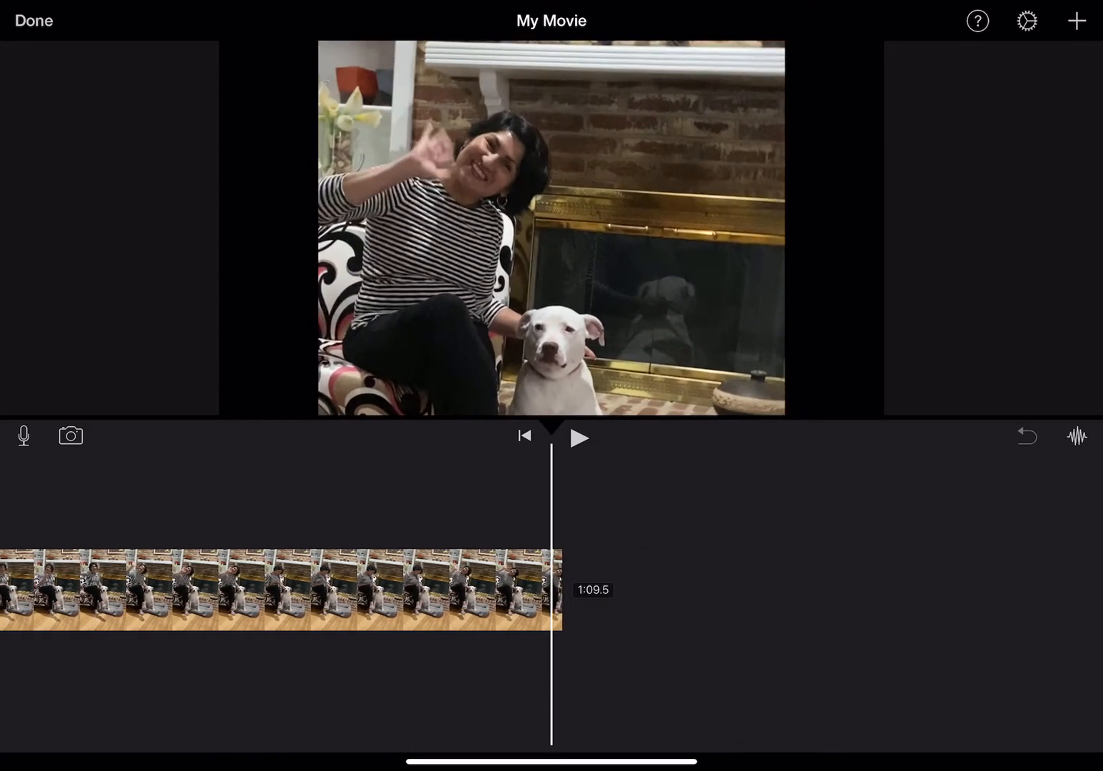
scroll(552, 589, "left", 3)
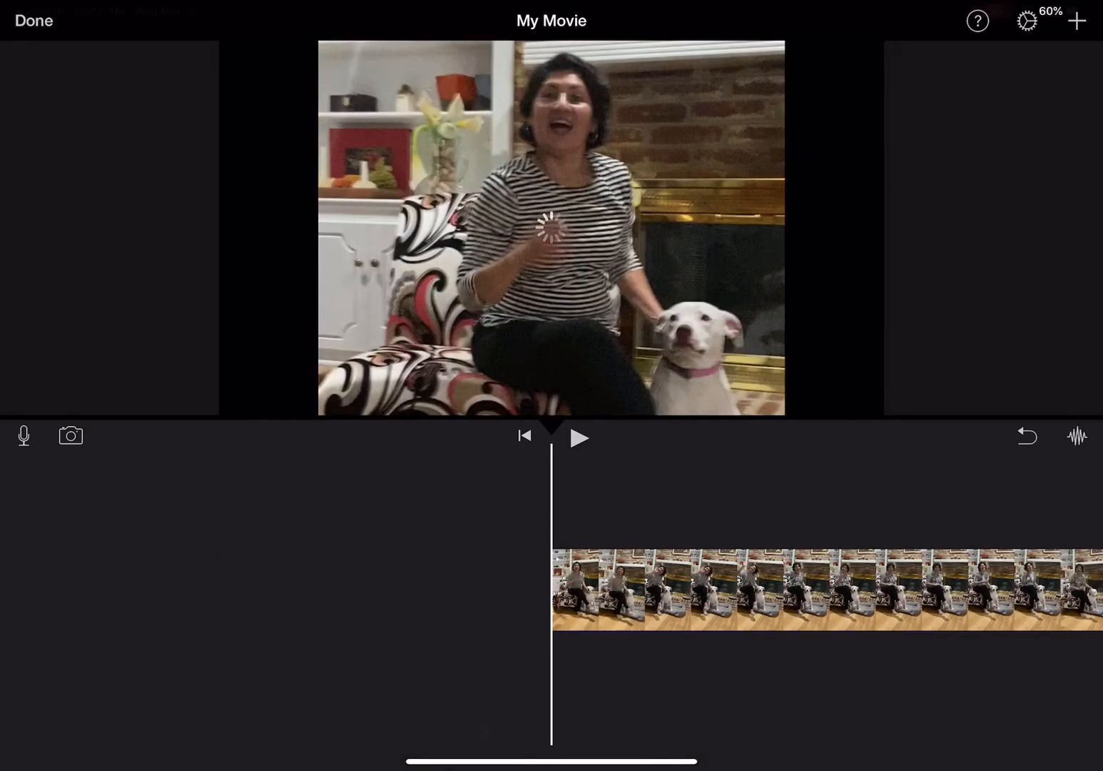
left_click(35, 20)
- Share My Movie using Save Video to export it to the Photo Library
left_click(552, 732)
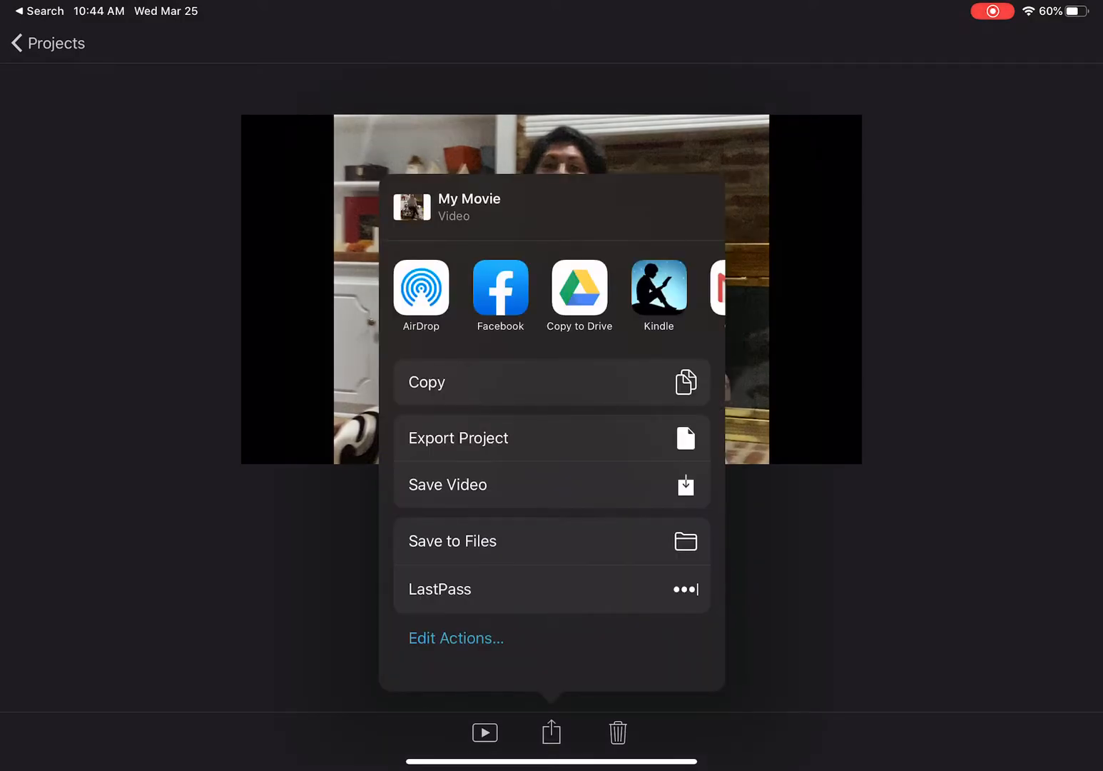
left_click(447, 484)
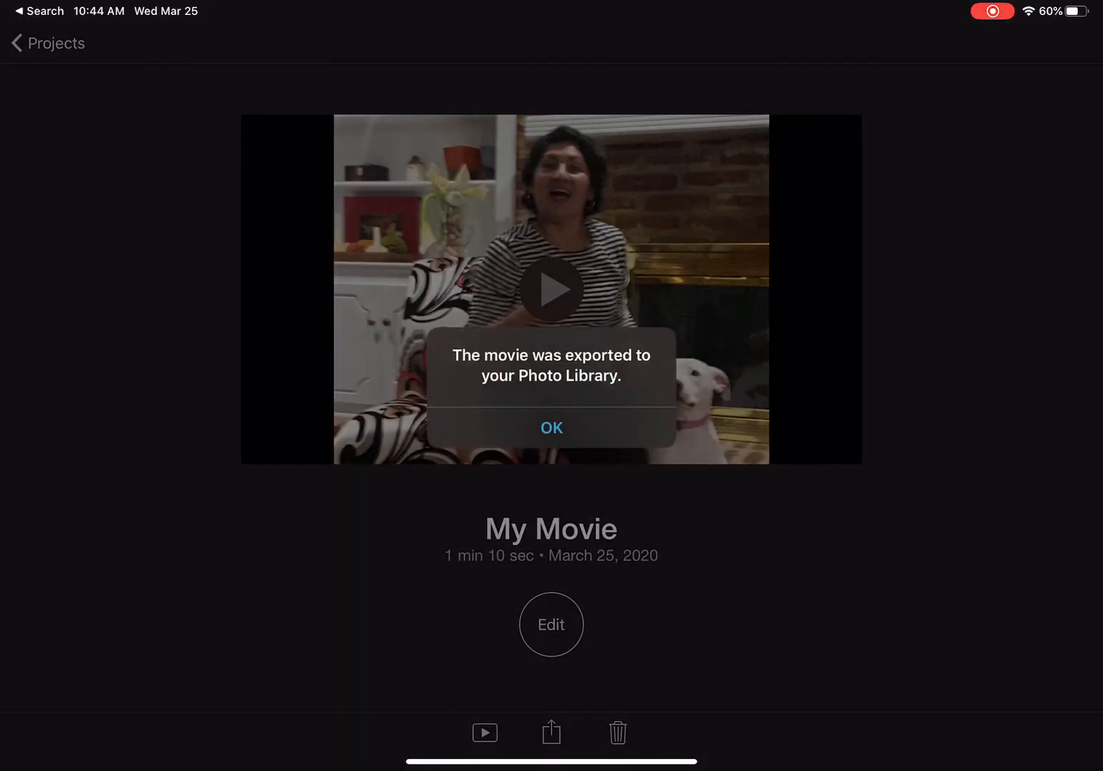
- Dismiss the 'exported to your Photo Library' confirmation for My Movie
left_click(551, 426)
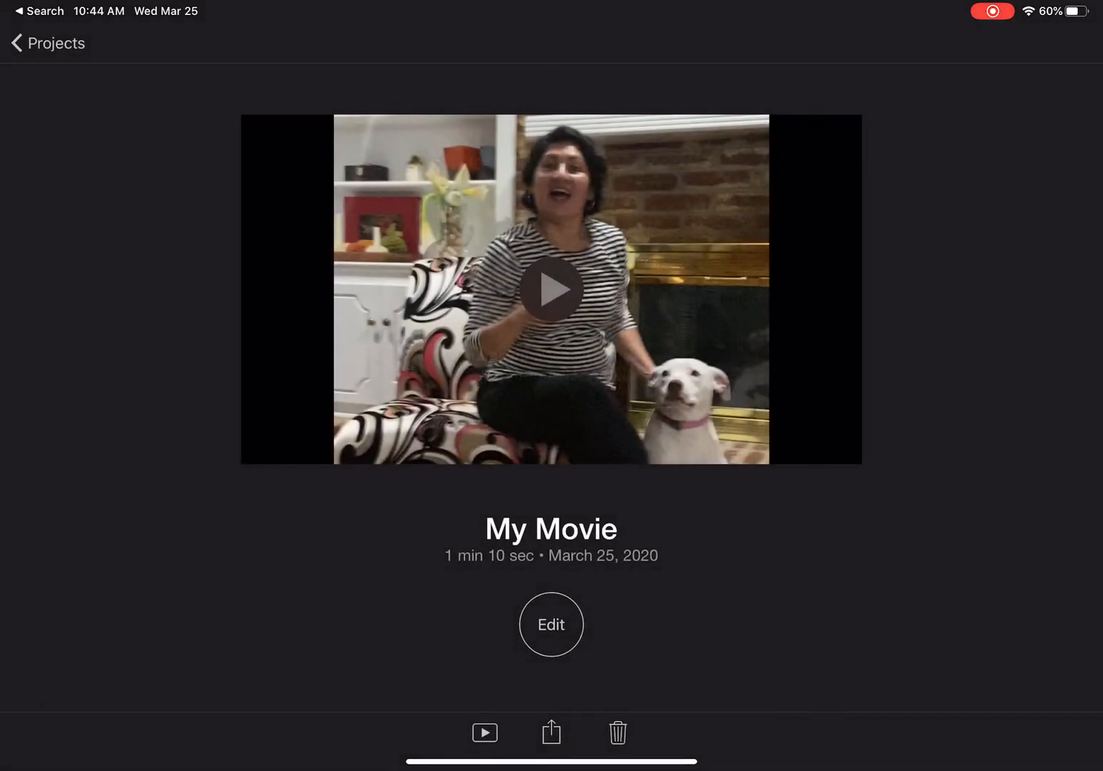